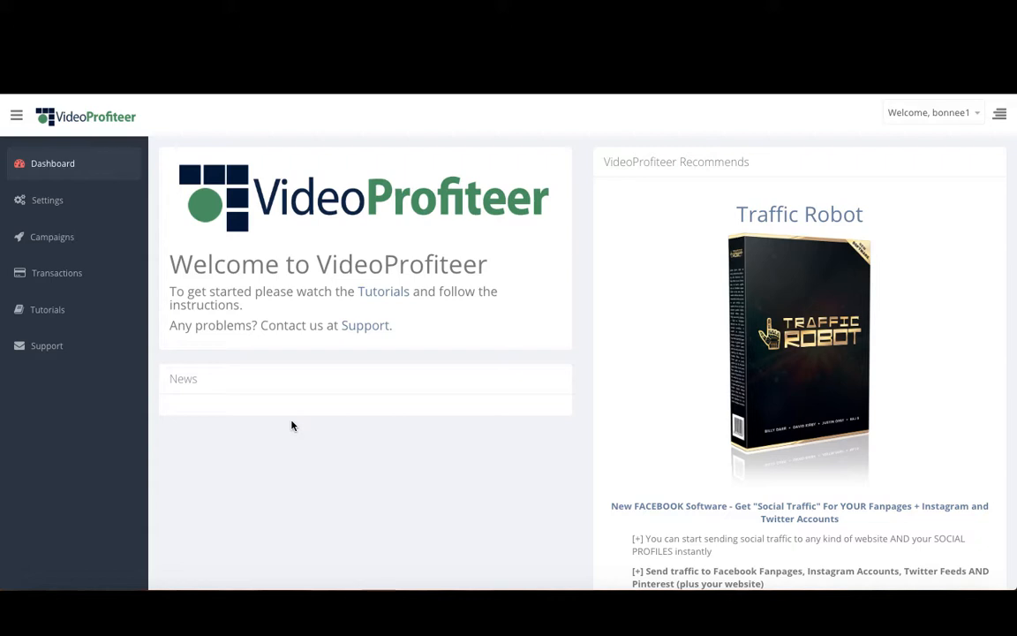
Open Campaign 1 for editing and look through its autoresponder list and verification page settings.
click(50, 251)
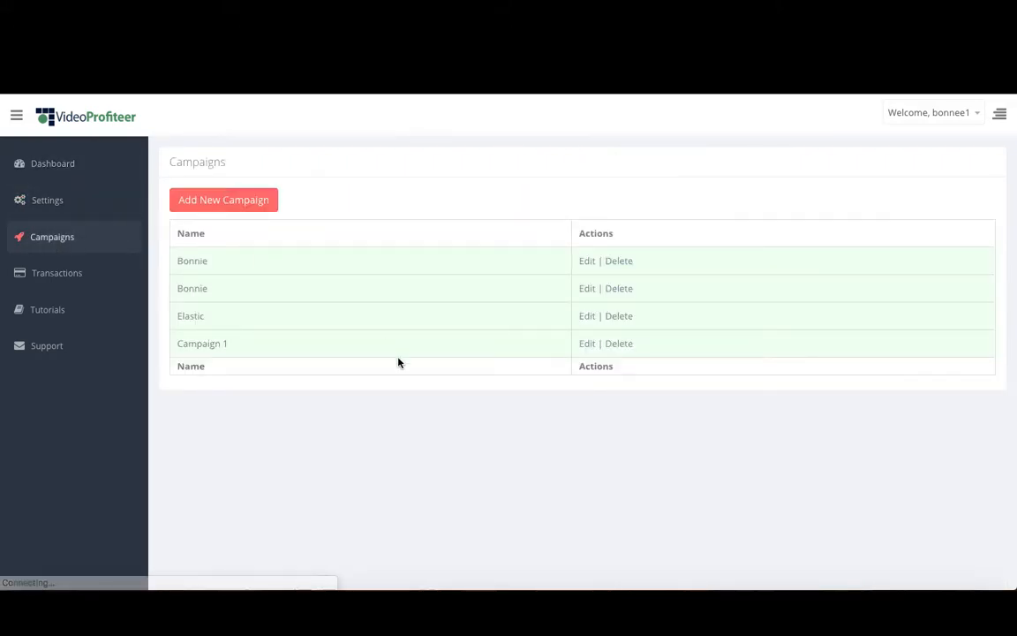
click(584, 346)
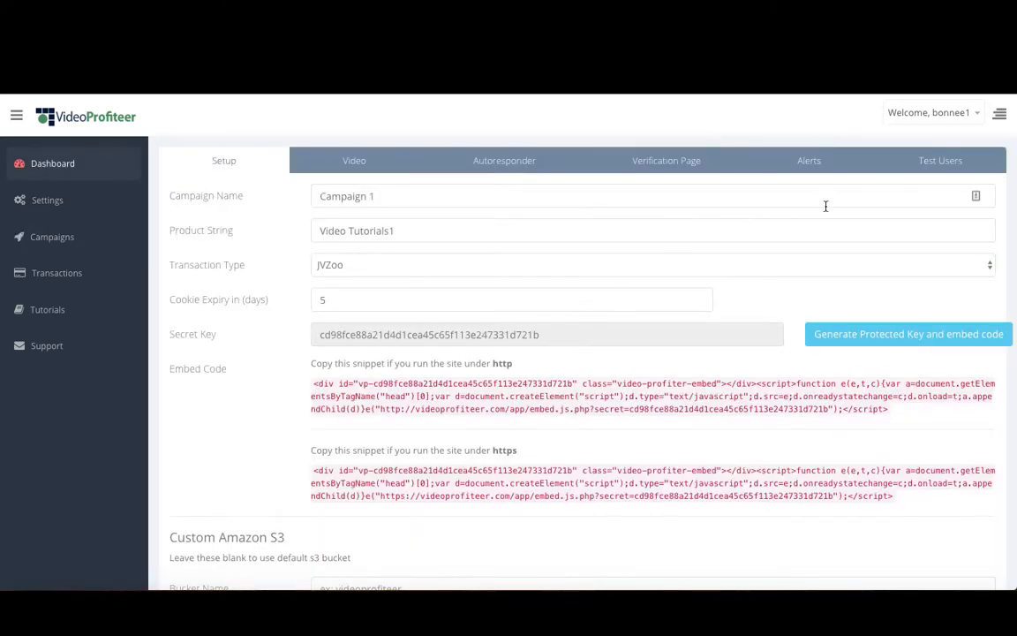
click(814, 168)
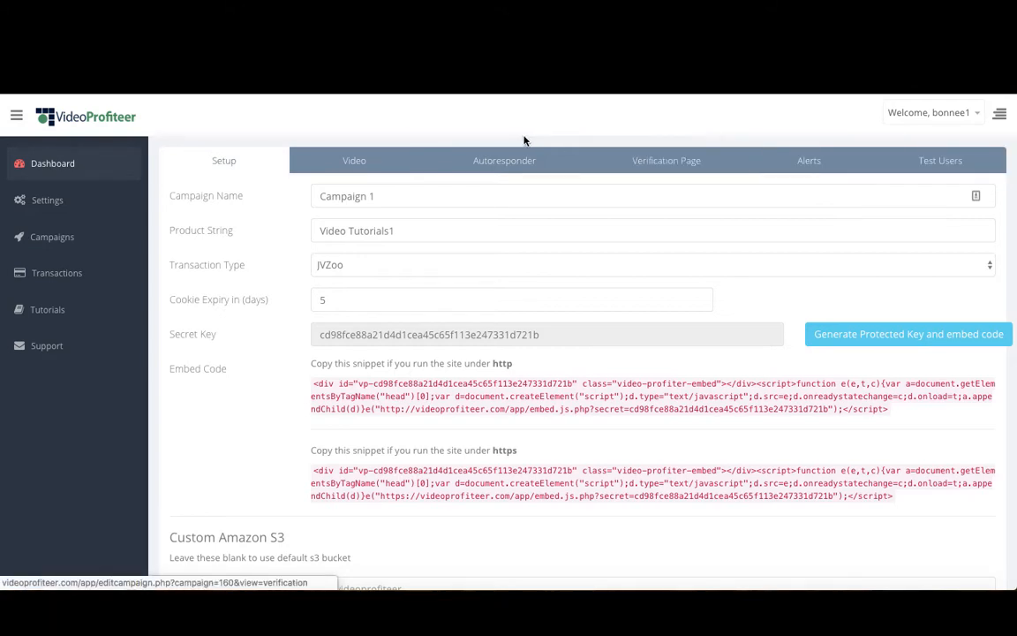
click(523, 167)
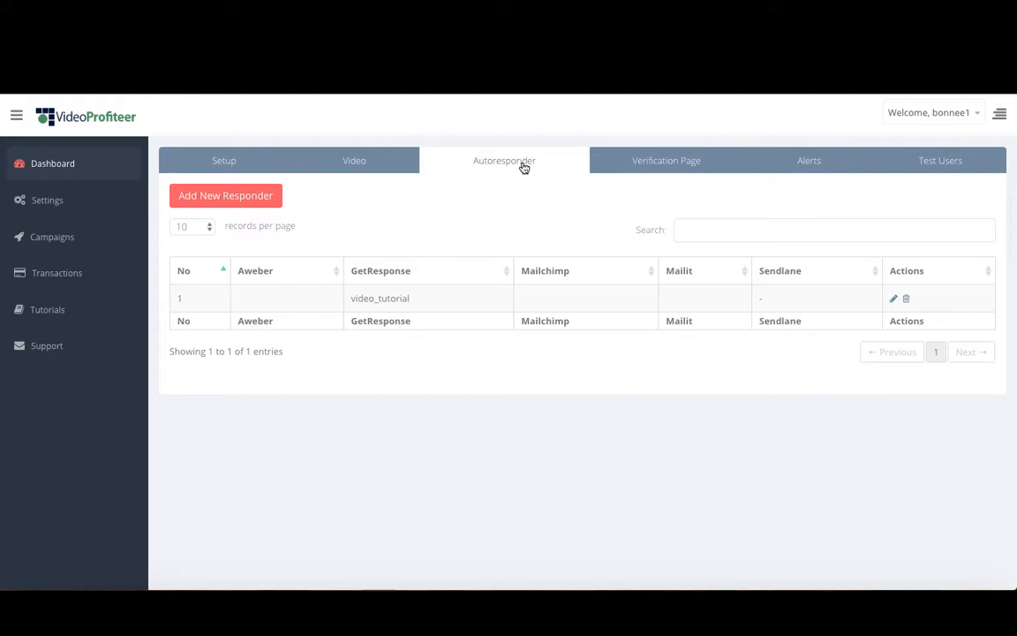
click(643, 177)
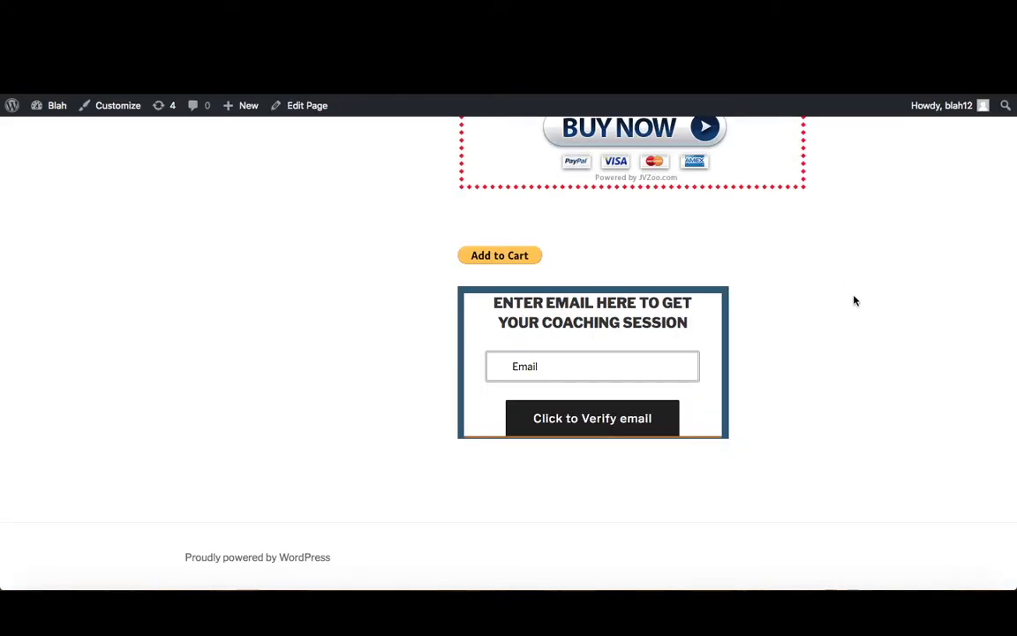
Submit an unregistered viewer's e-mail in the coaching session verification form on the WordPress page.
click(617, 362)
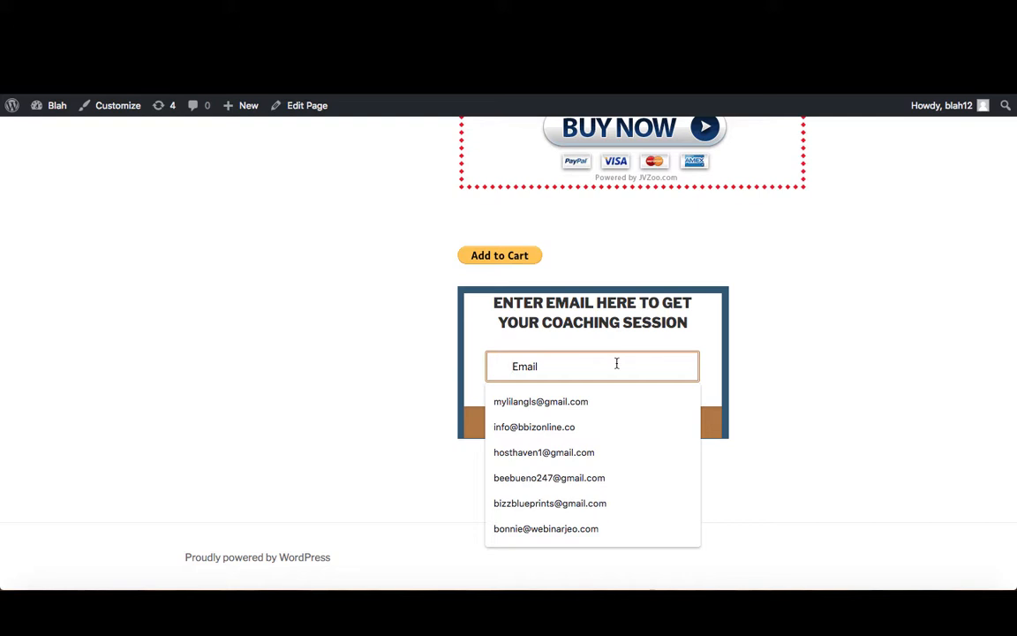
click(617, 452)
click(617, 416)
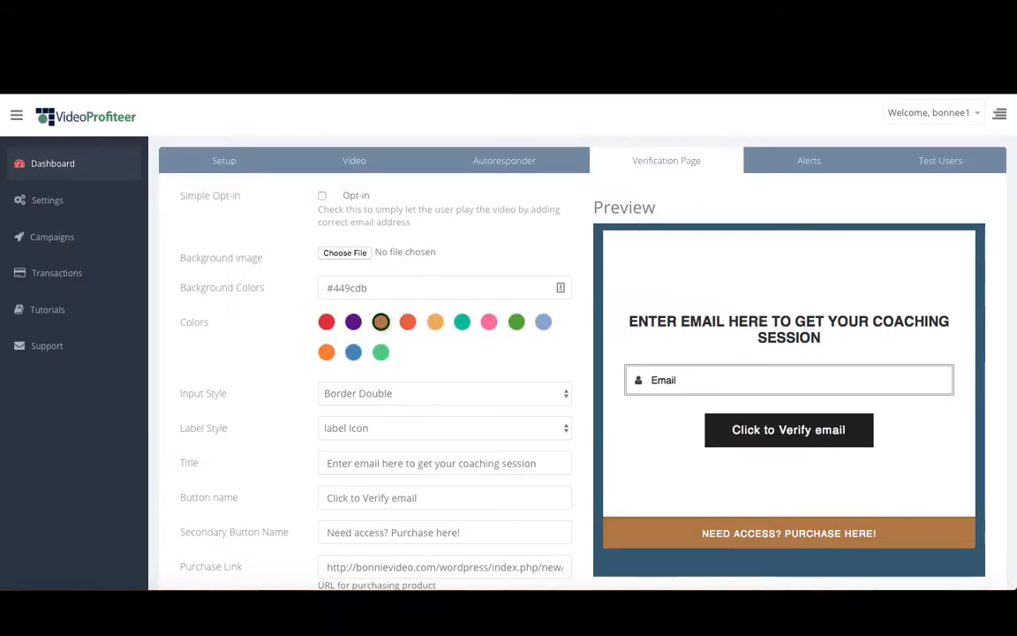
Enable Simple Opt-in on Campaign 1's verification page and save the settings.
click(322, 195)
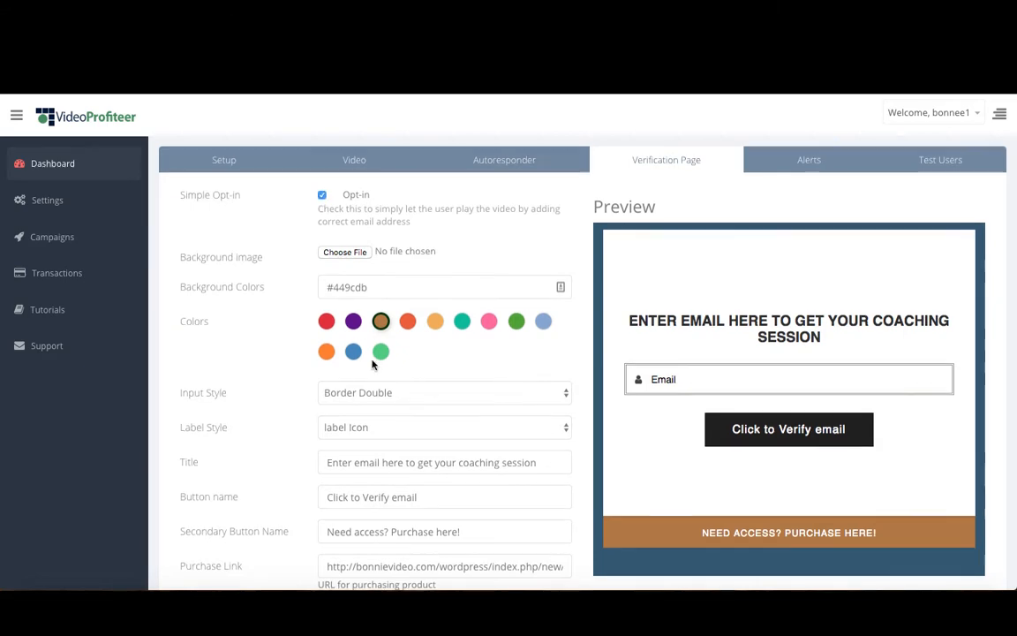
scroll(372, 360, down, 2)
click(337, 528)
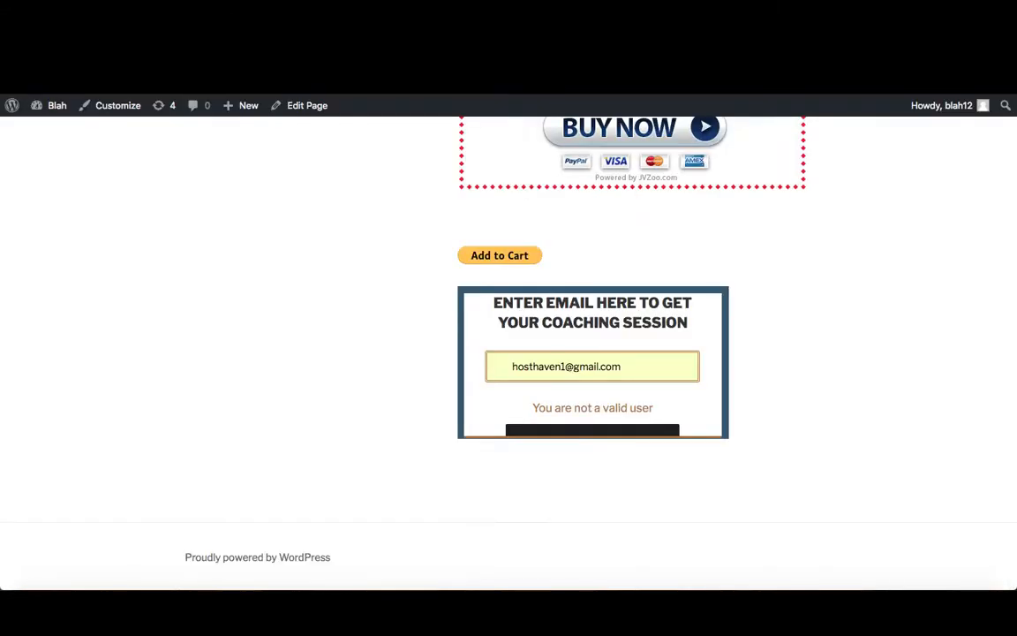
Reload the WordPress page and submit the same viewer's e-mail in the coaching session verification form.
key(super+r)
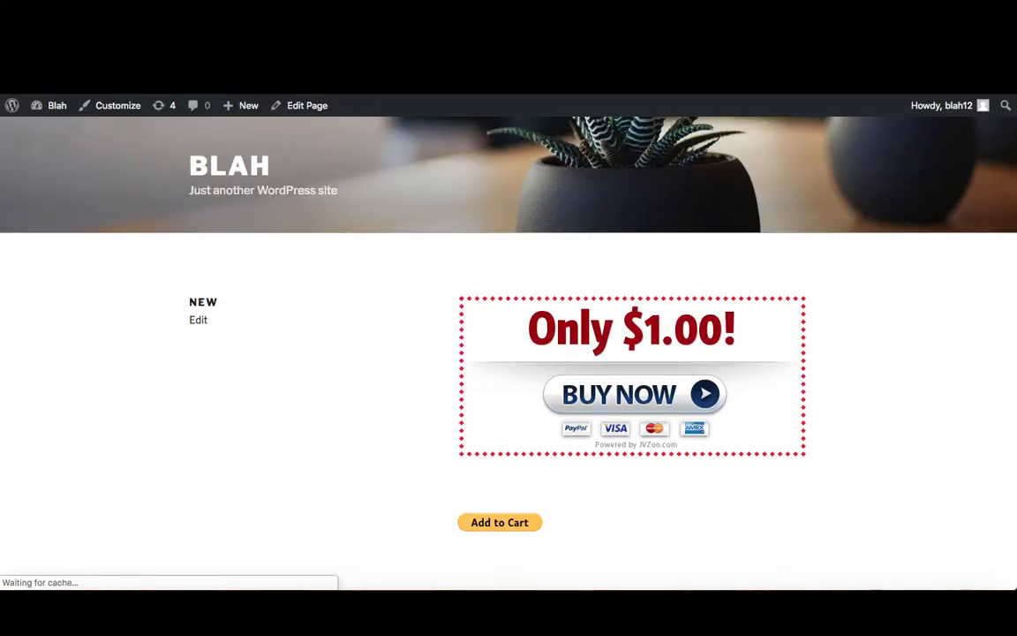
scroll(405, 421, down, 3)
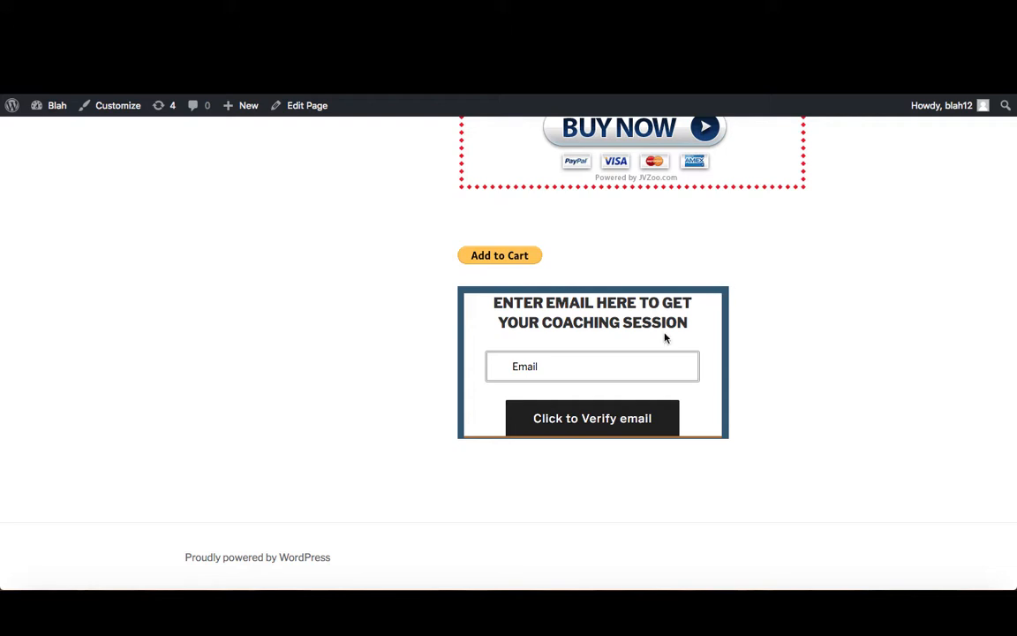
click(590, 370)
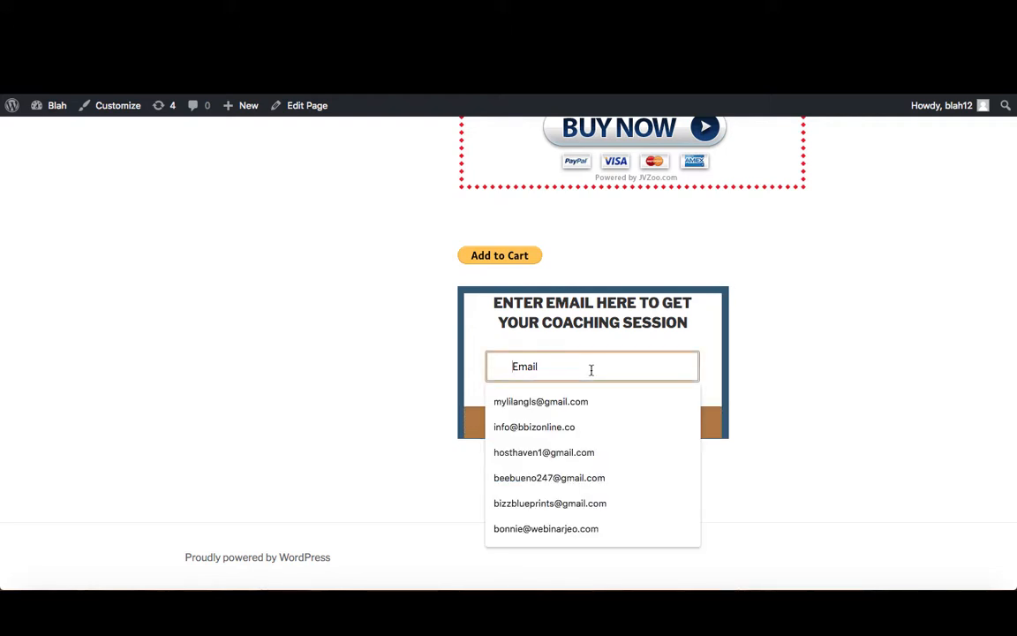
click(515, 452)
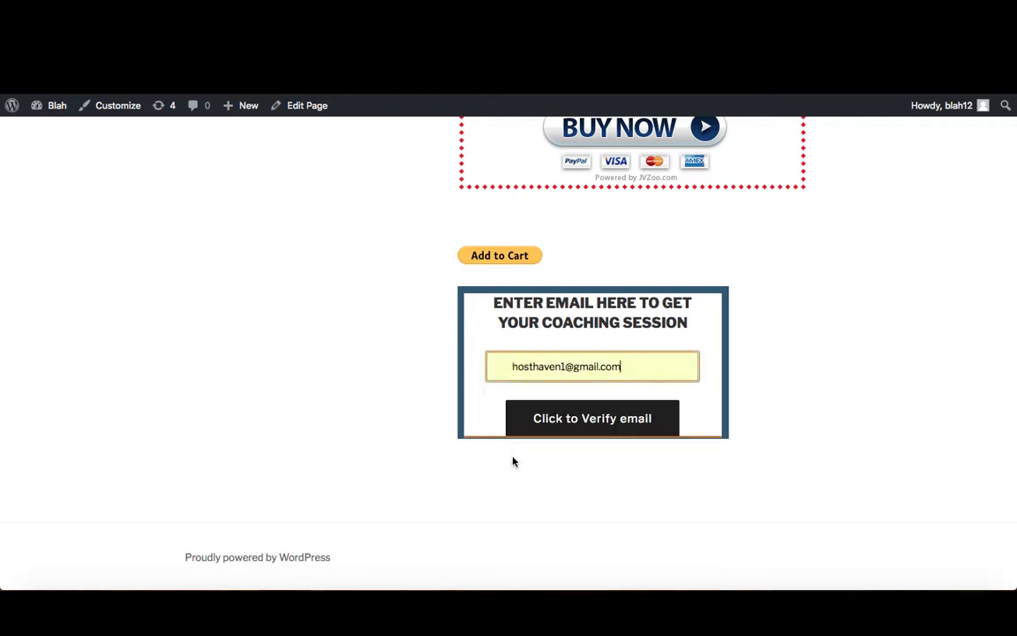
click(622, 408)
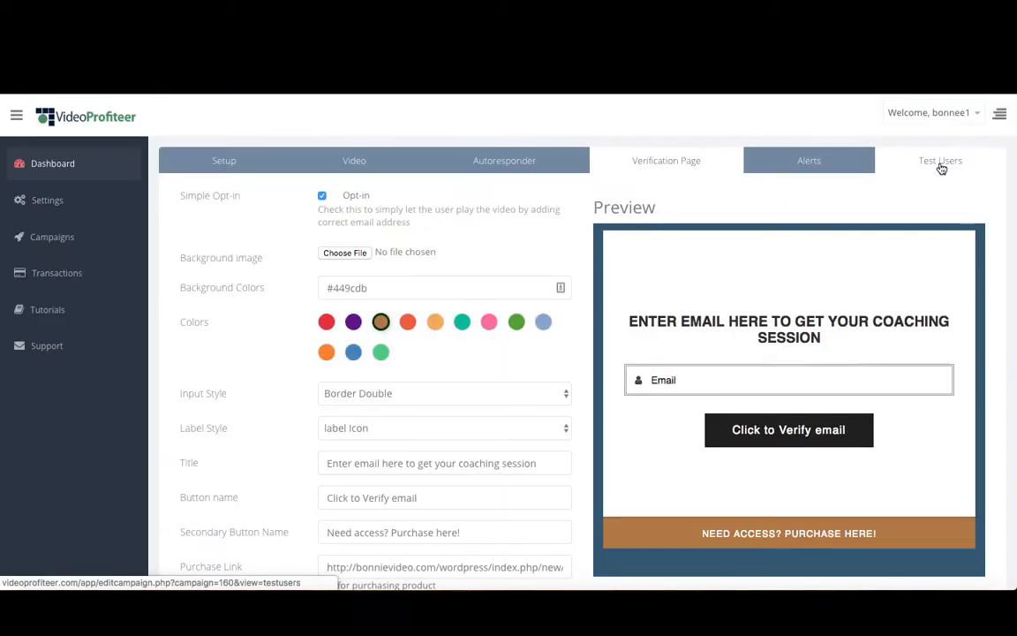
Add a test user's e-mail to the campaign's test users and delete the duplicate entry.
click(940, 166)
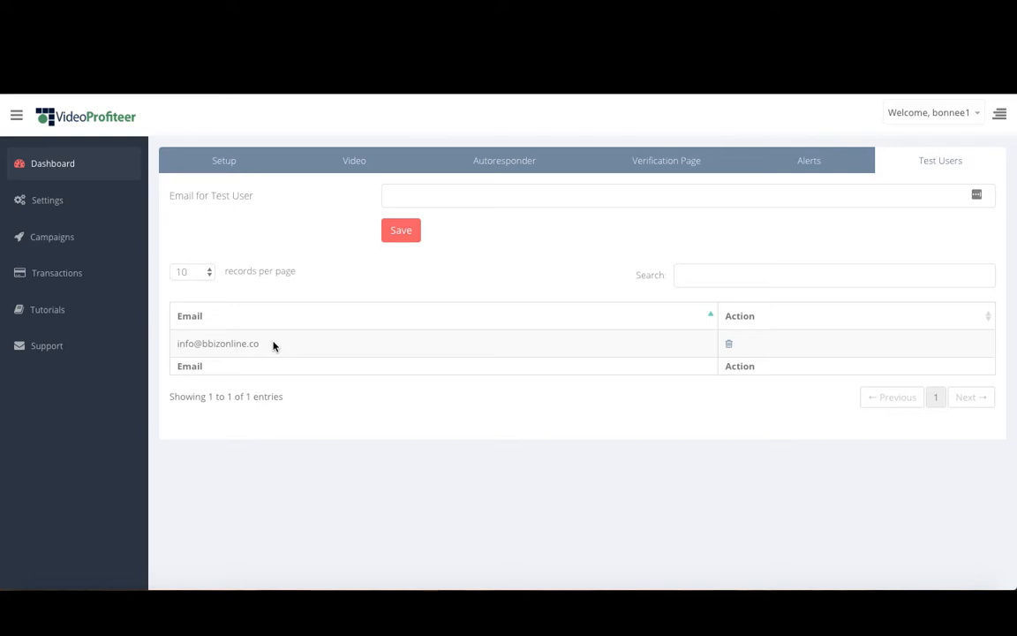
click(389, 196)
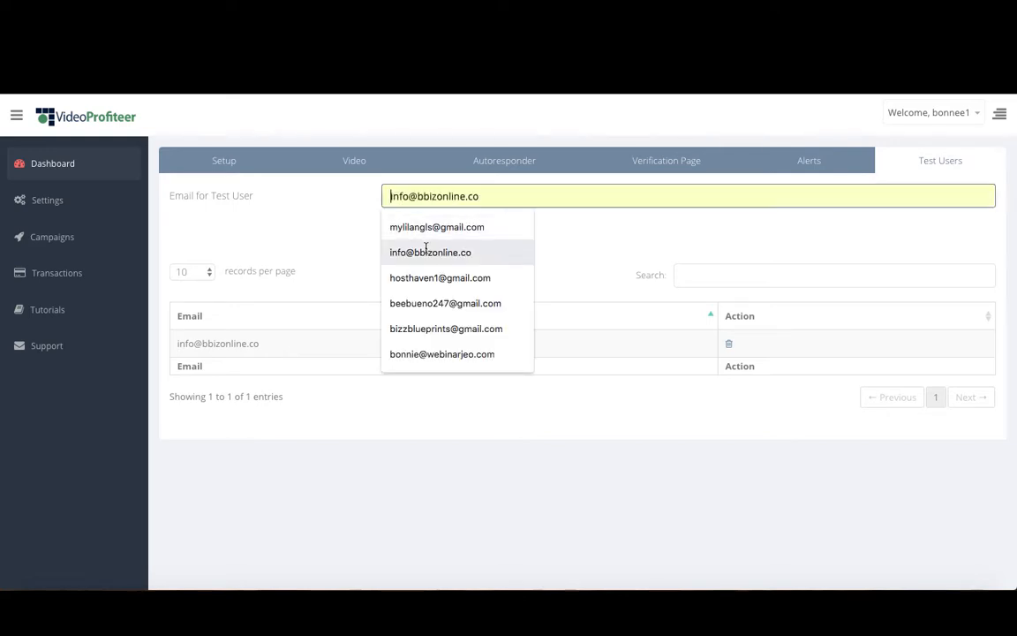
click(420, 250)
click(401, 231)
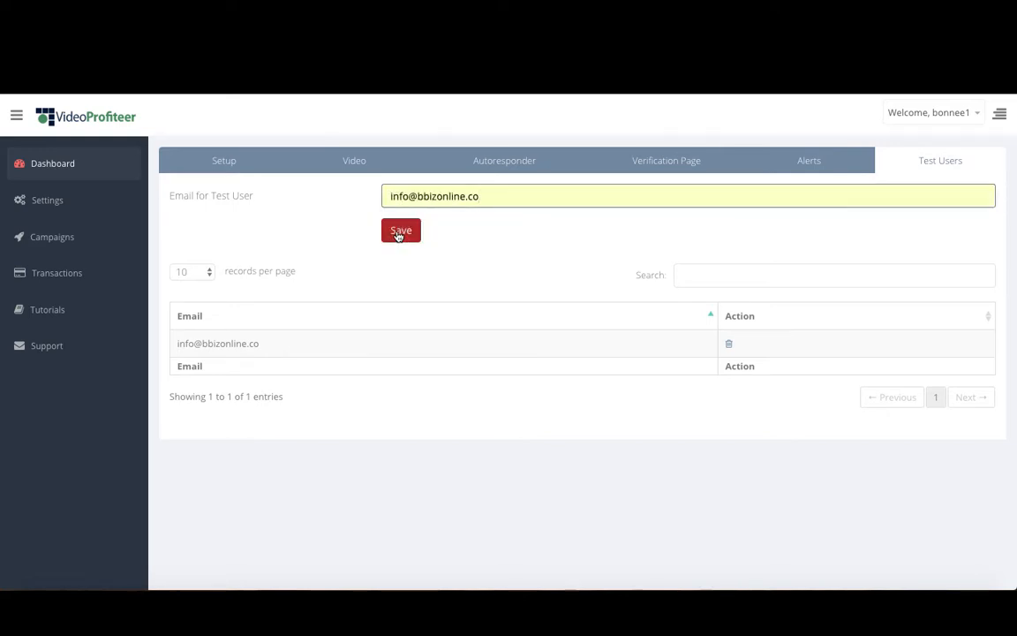
click(728, 345)
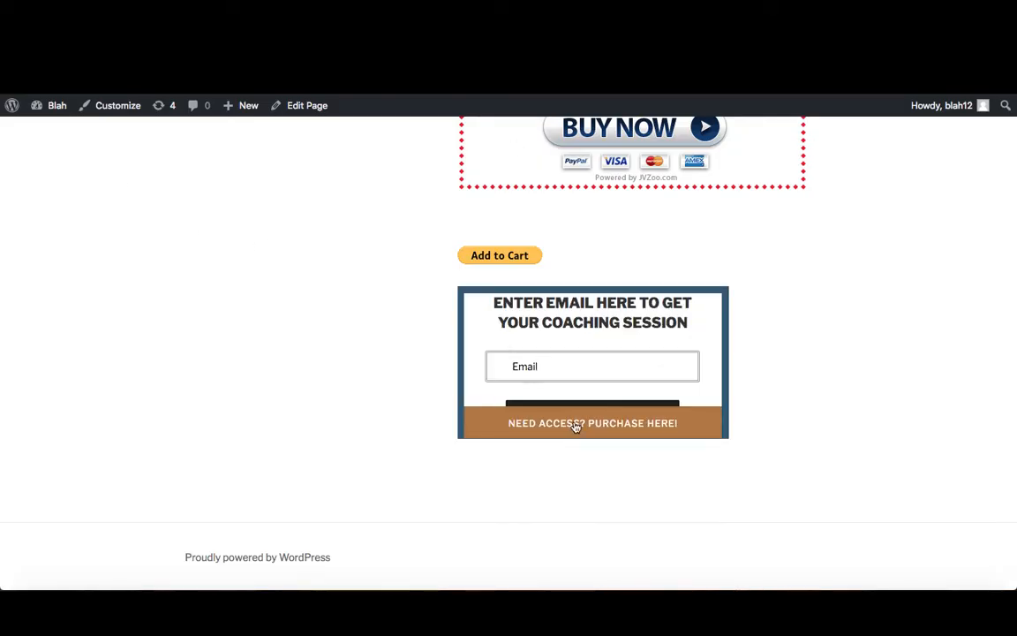
Submit the test user's e-mail in the verification form on the WordPress page.
click(562, 363)
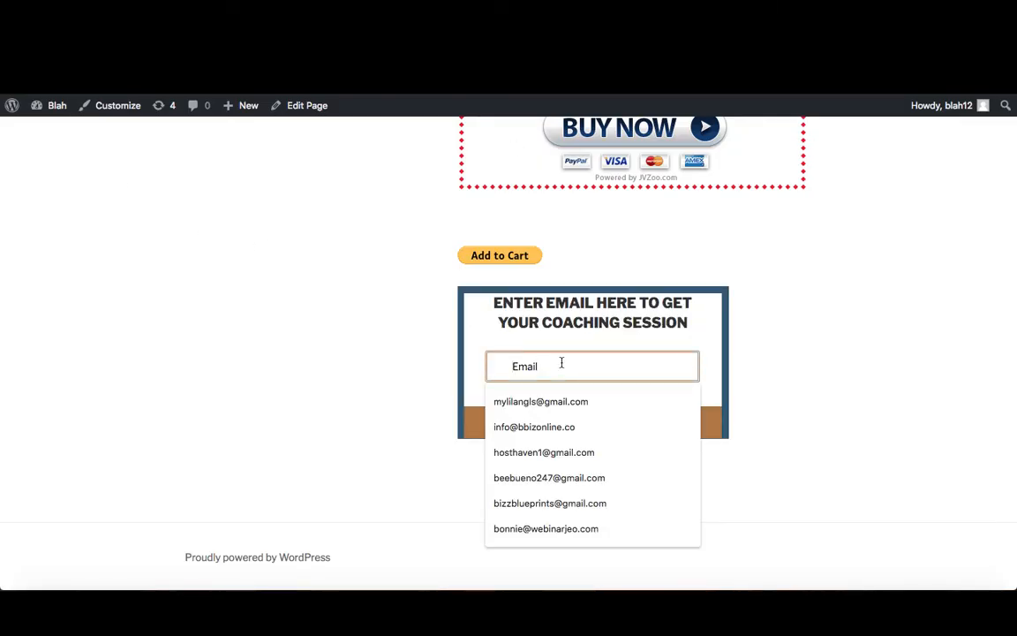
key(Down)
key(Down)
key(Return)
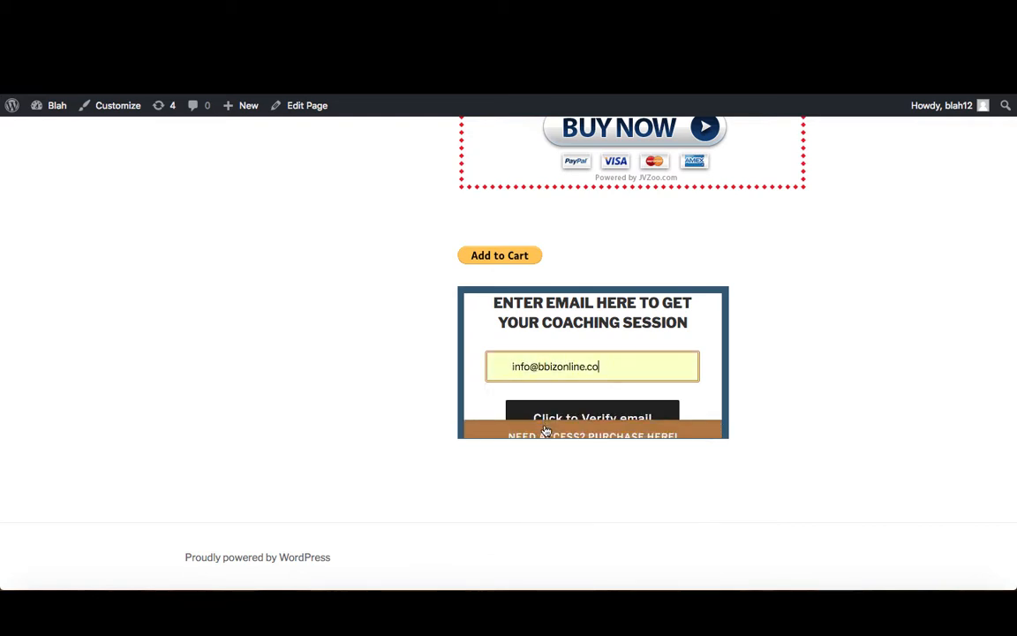
click(561, 404)
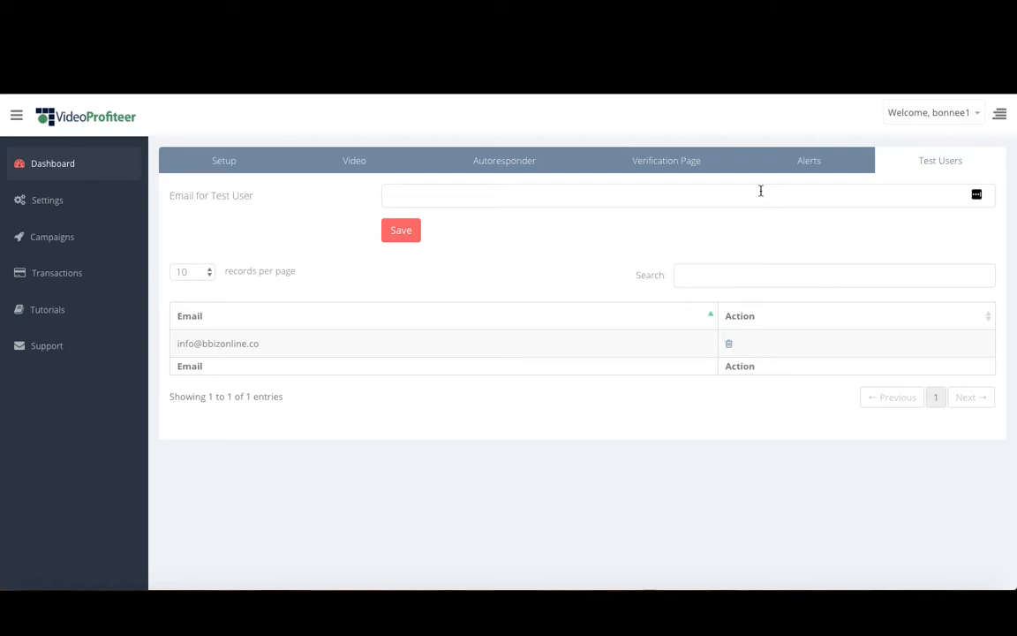
Start a campaign alert with the condition Successful View to Protected Video, the recipient's target e-mail and a count of 10.
click(815, 163)
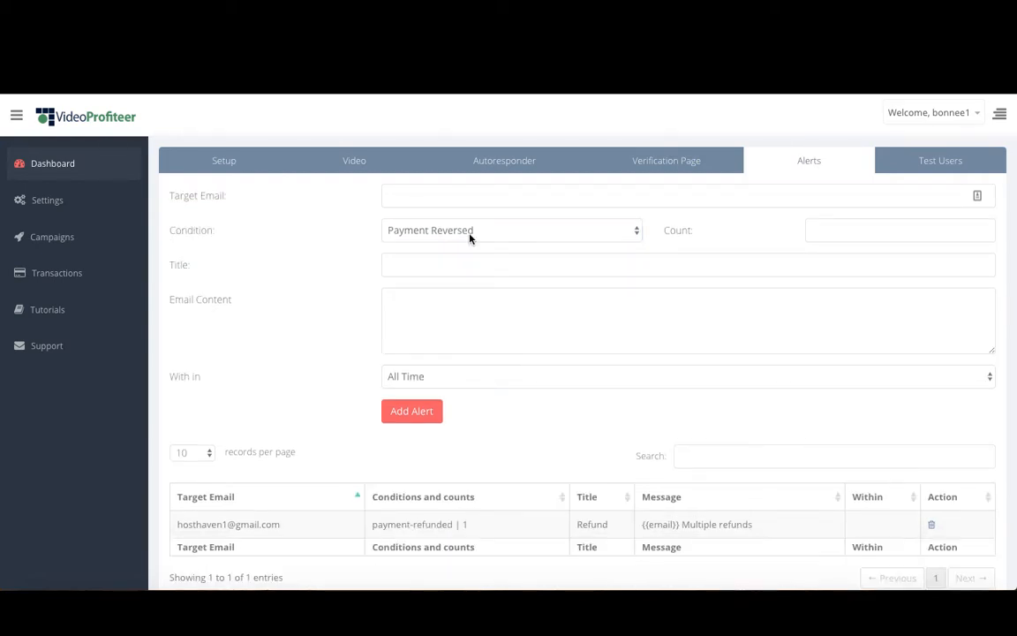
click(470, 233)
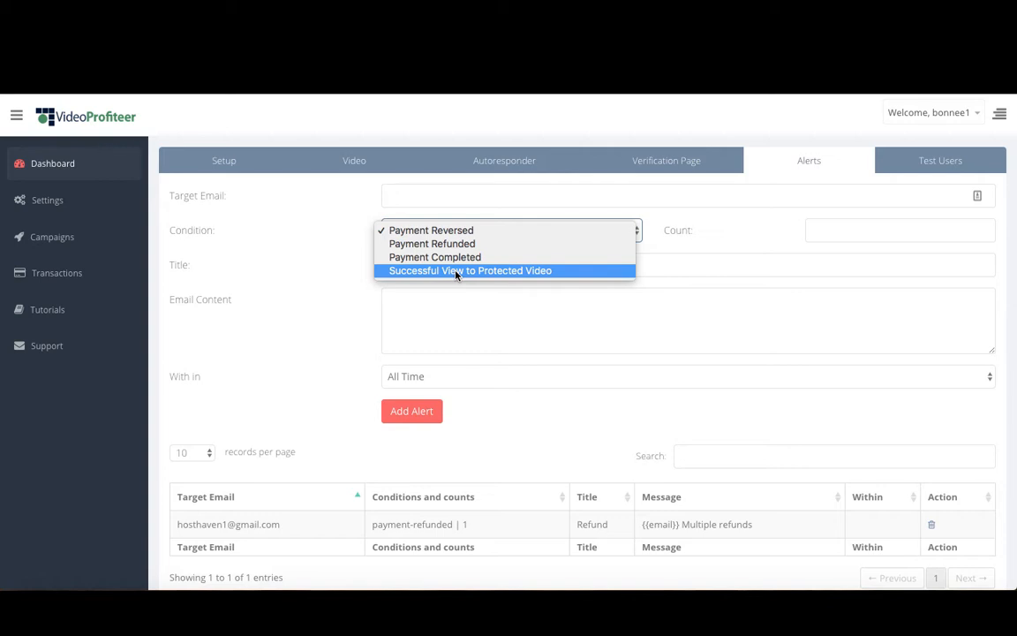
click(507, 271)
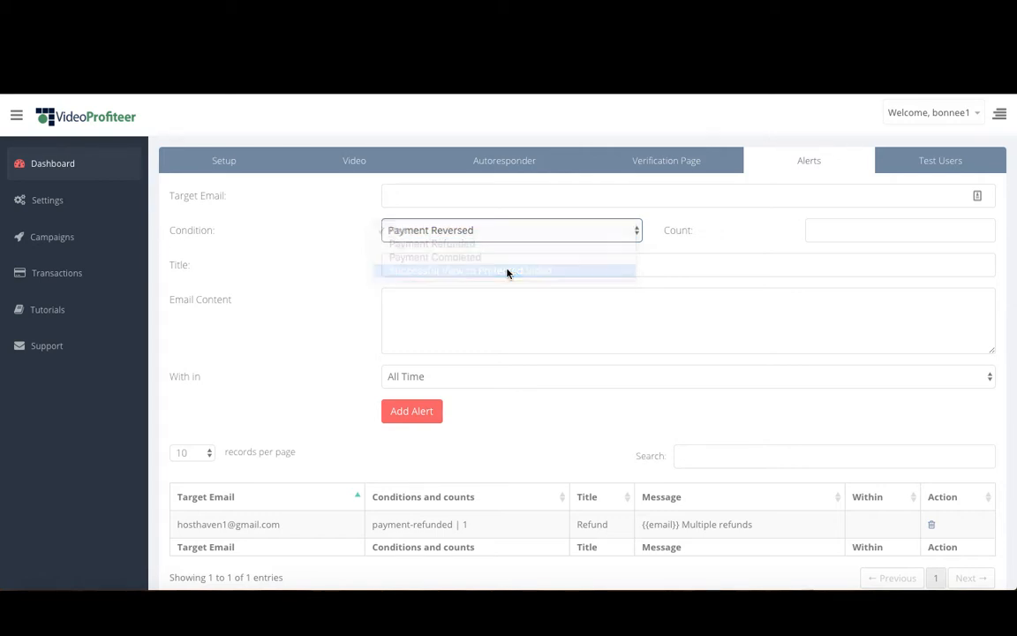
click(481, 193)
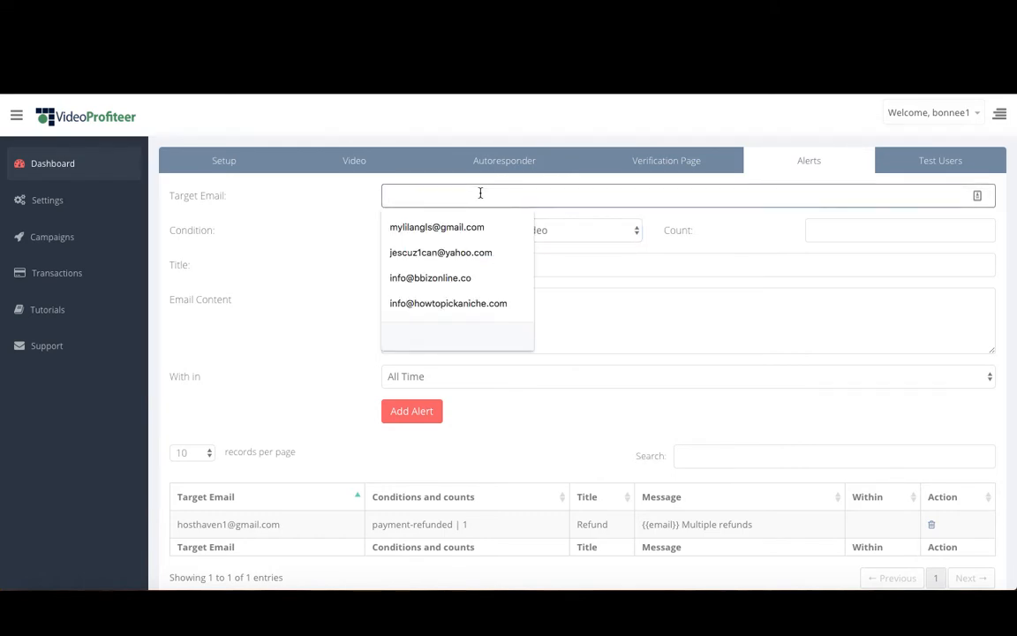
click(437, 227)
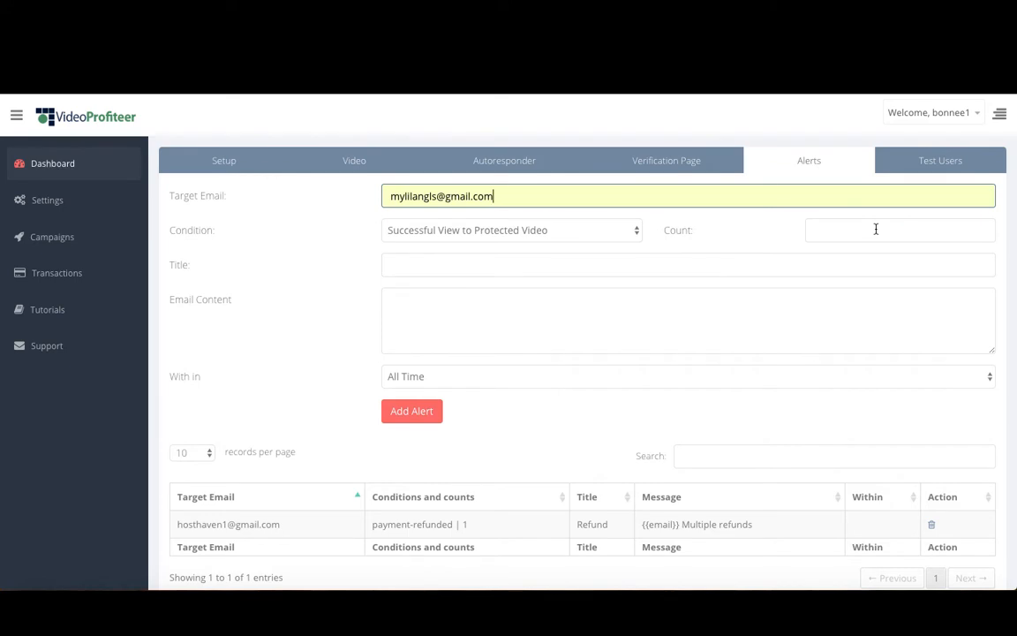
click(876, 229)
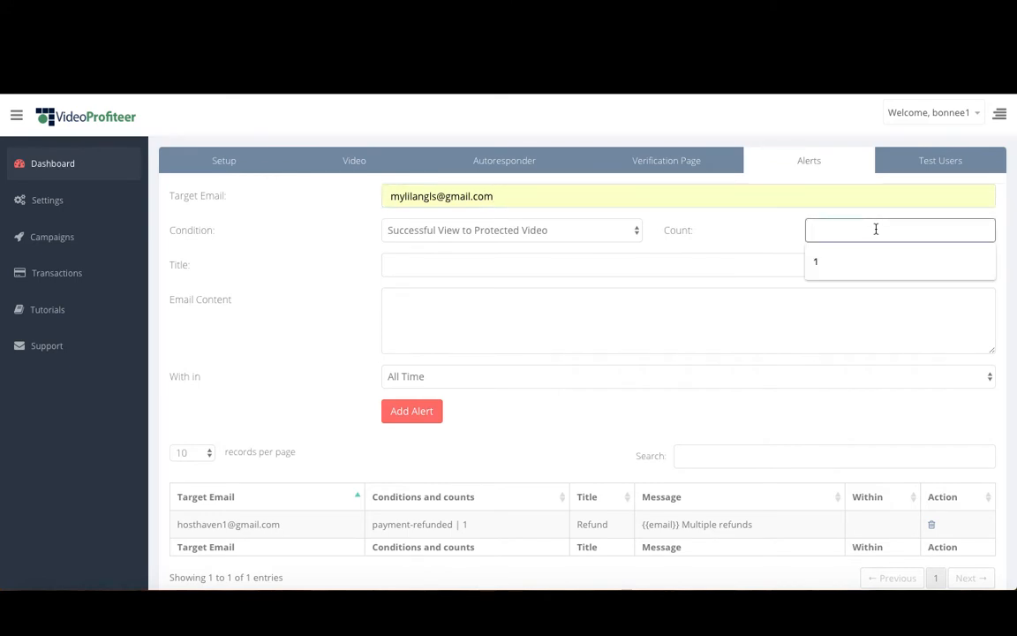
text(10)
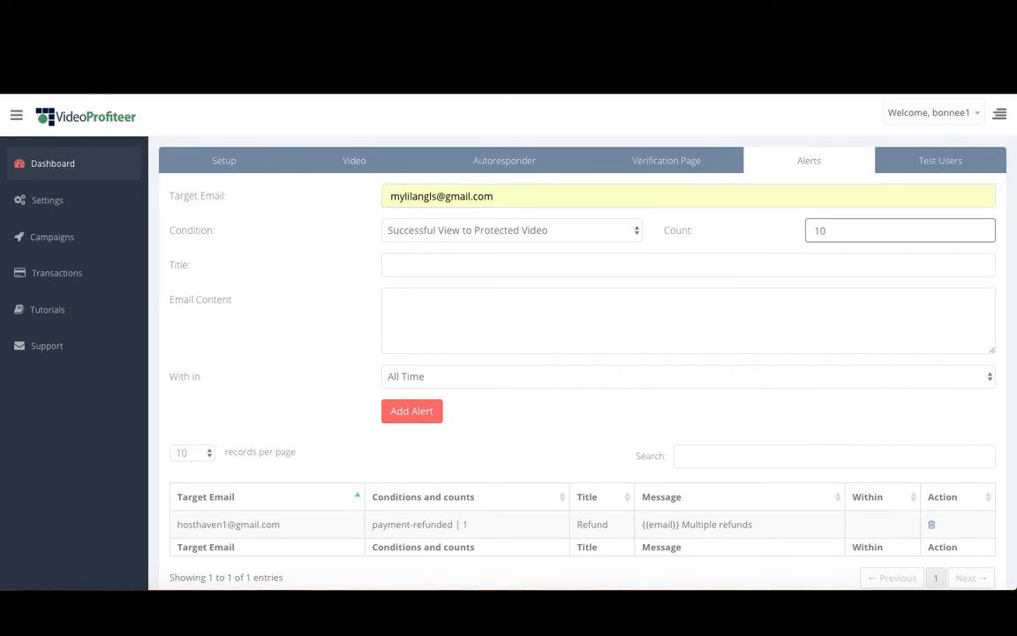
Title the alert "Suspicious Activity" and enter the e-mail content "{{email}} person has viewed multiple times in a day".
click(475, 264)
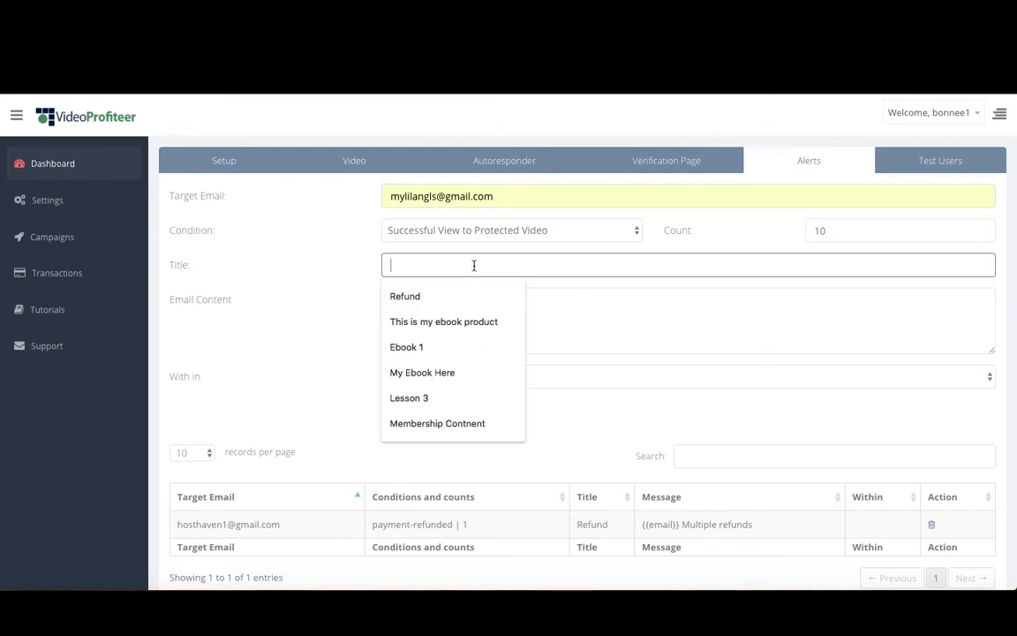
text(Suspicious Act)
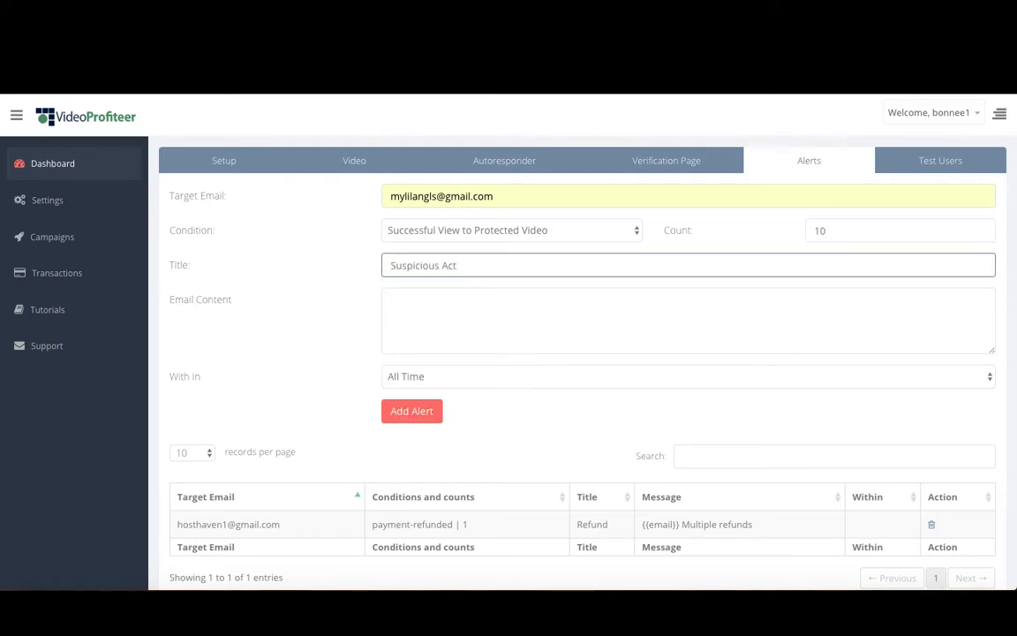
text(ivity)
click(391, 300)
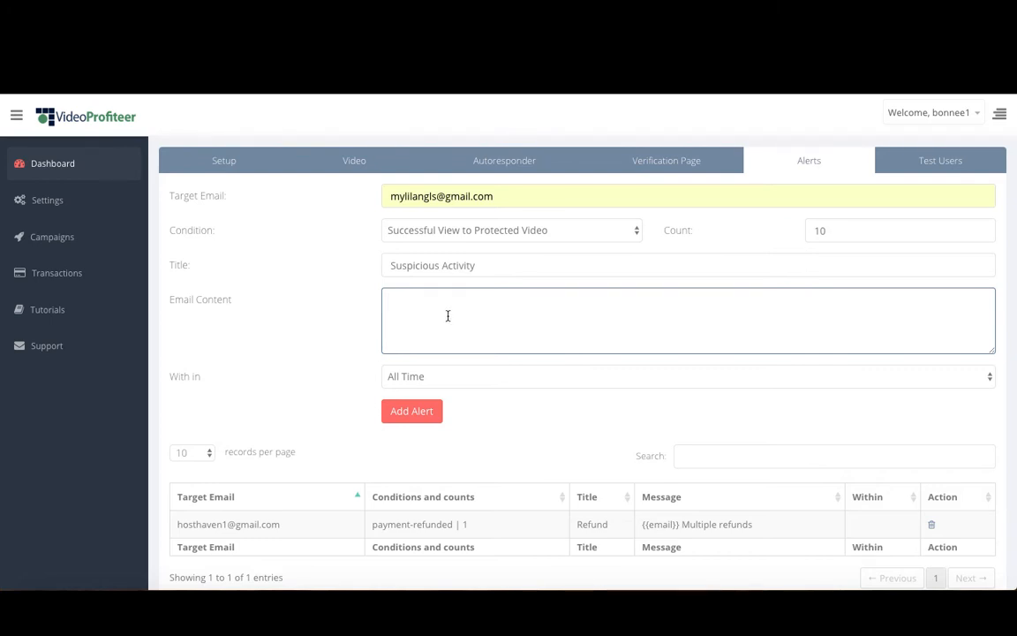
text({{email}} person has viewed multiple times in a day)
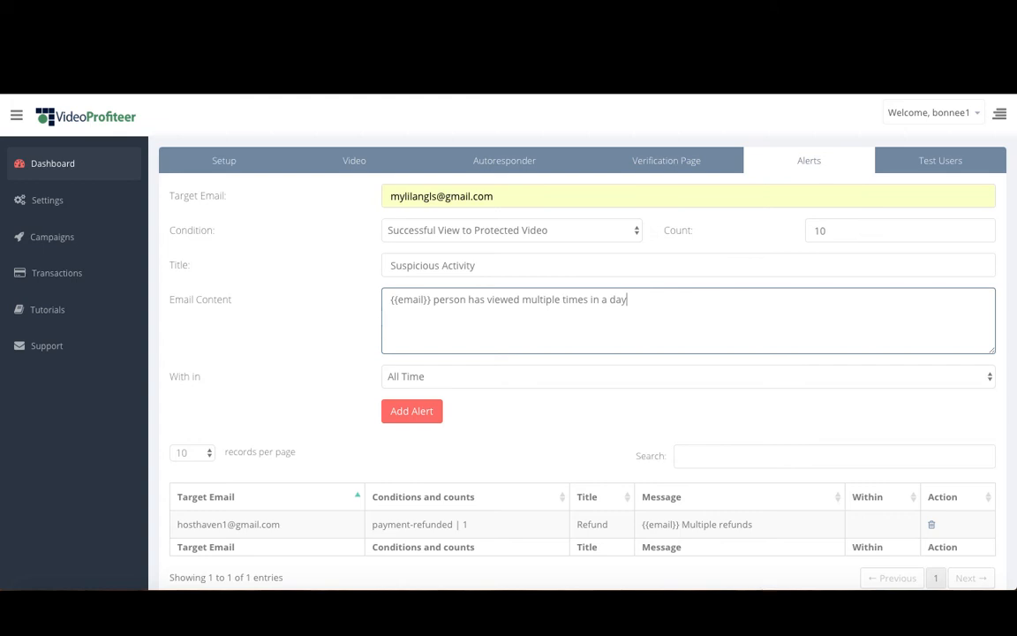
Limit the alert to within 1 Day, add it to the campaign and check it in the alerts list.
click(436, 377)
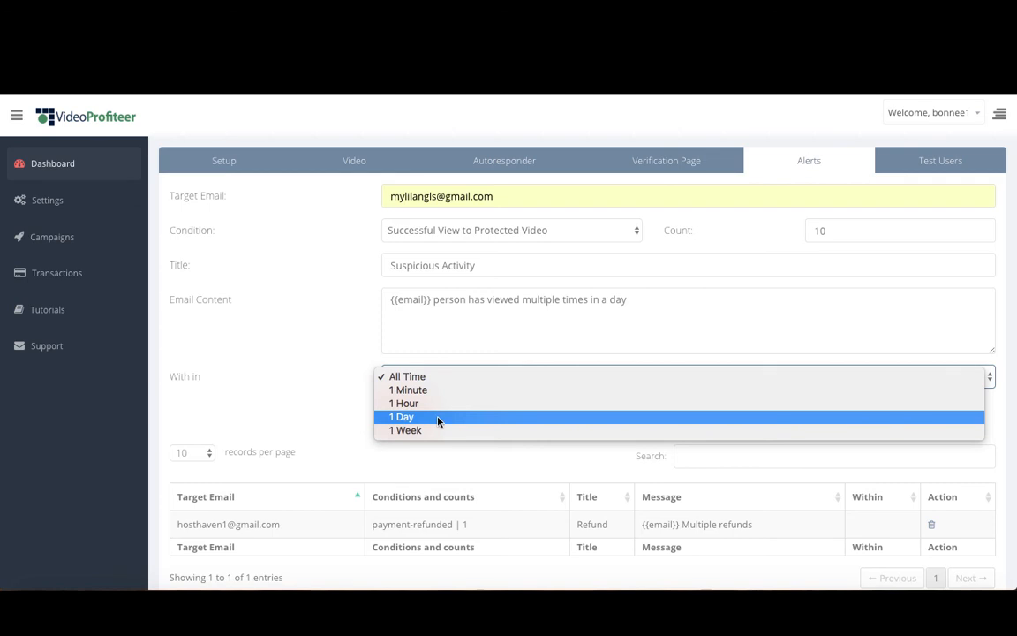
click(438, 416)
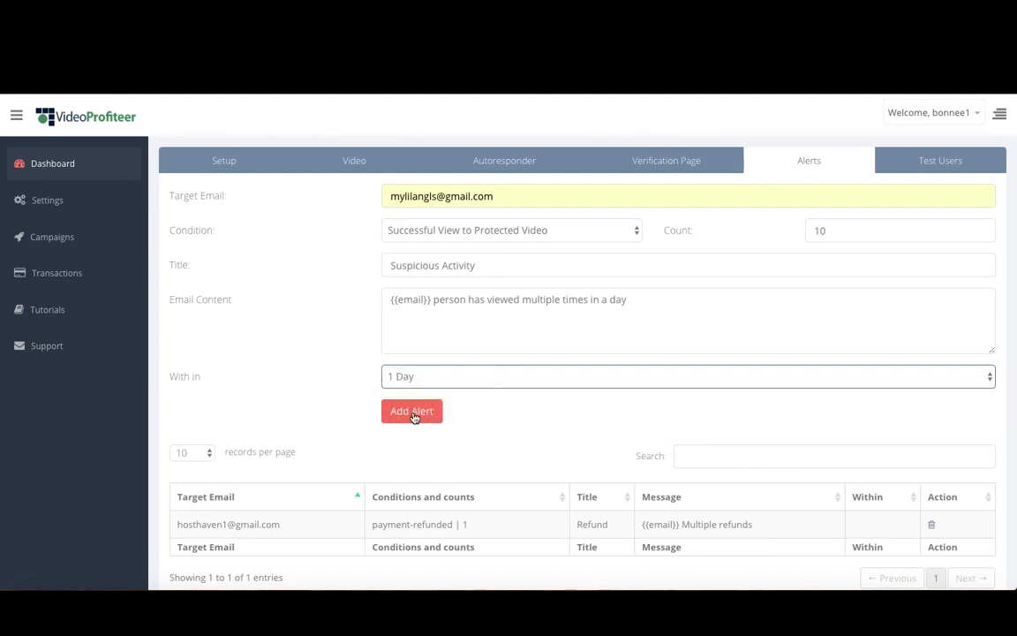
click(413, 417)
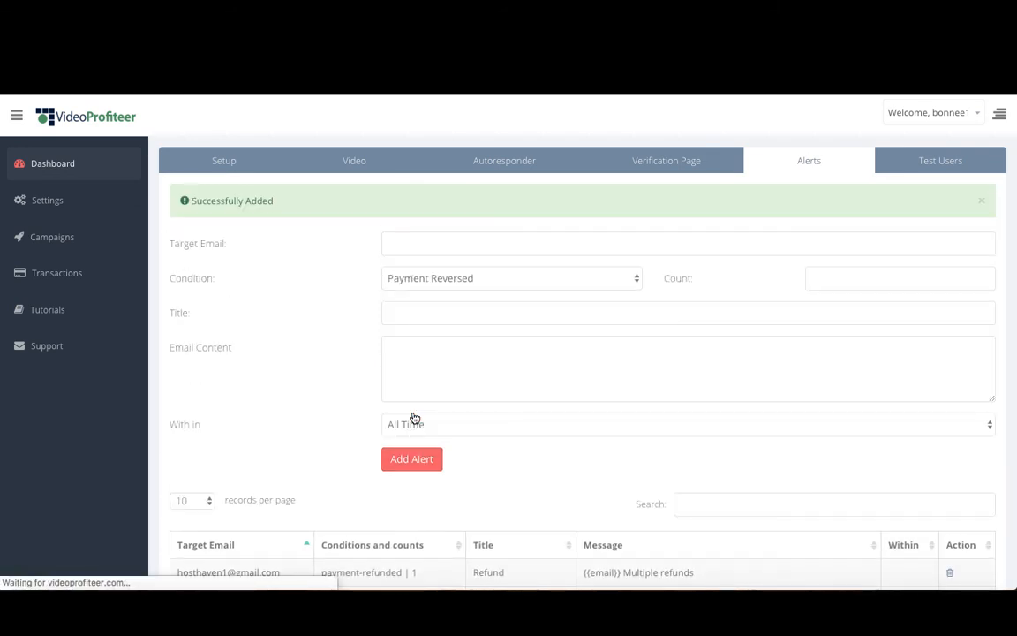
scroll(415, 418, down, 3)
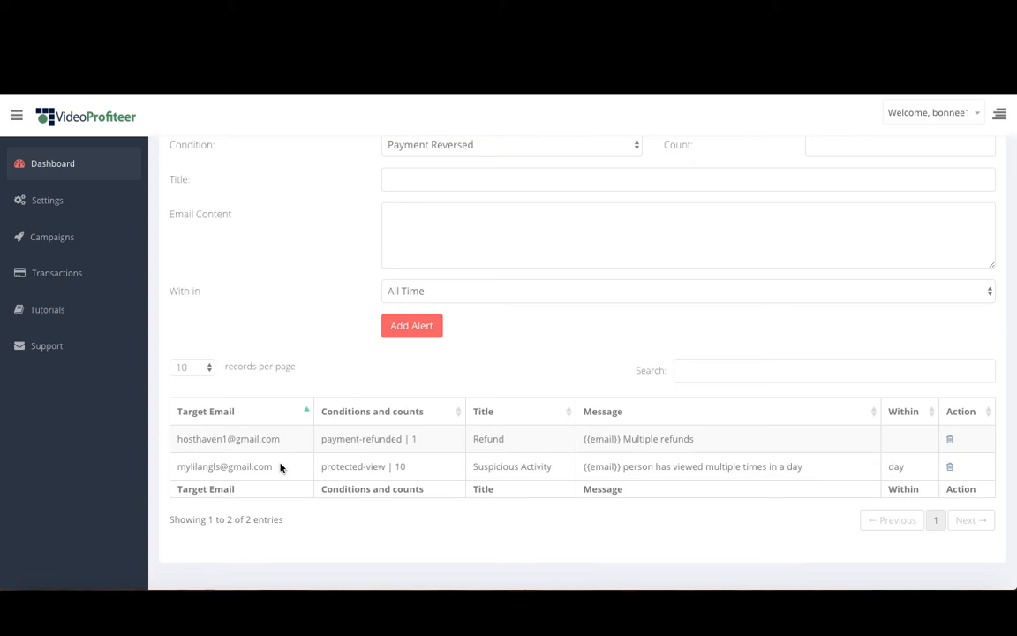
scroll(281, 468, up, 1)
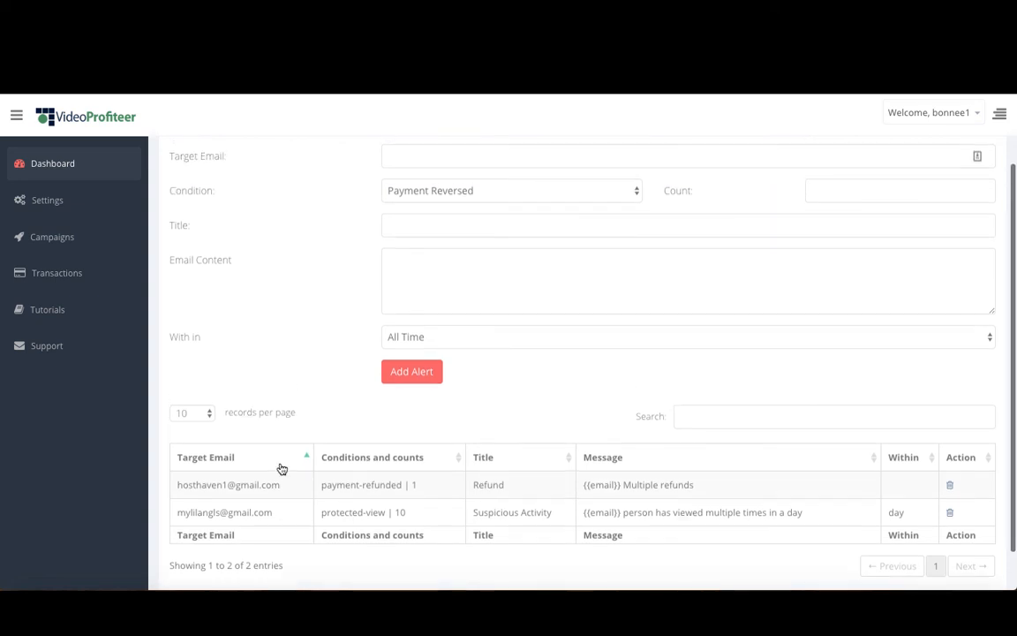
click(433, 191)
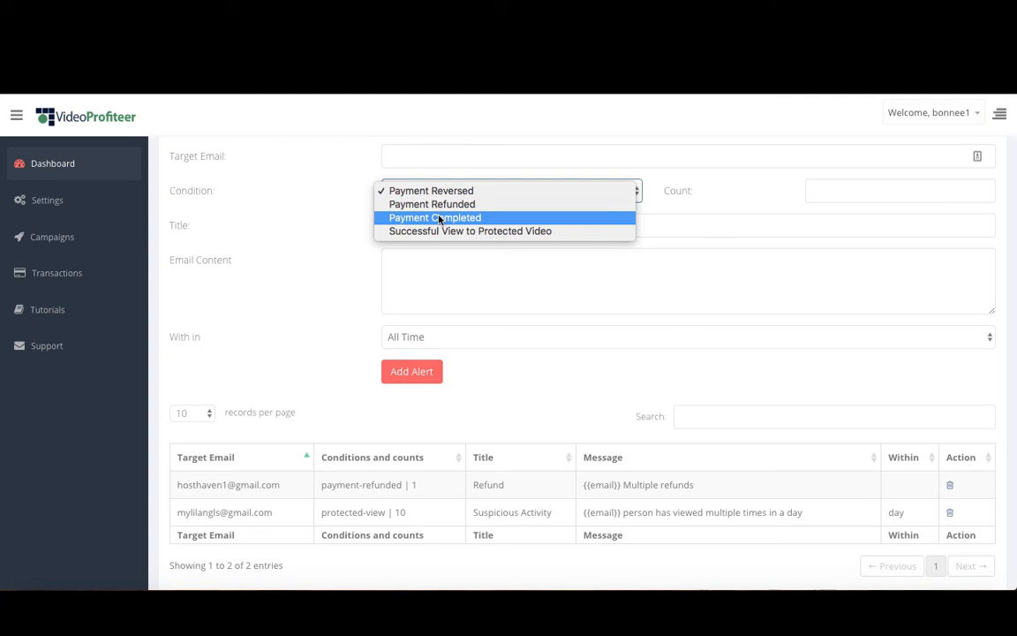
click(570, 368)
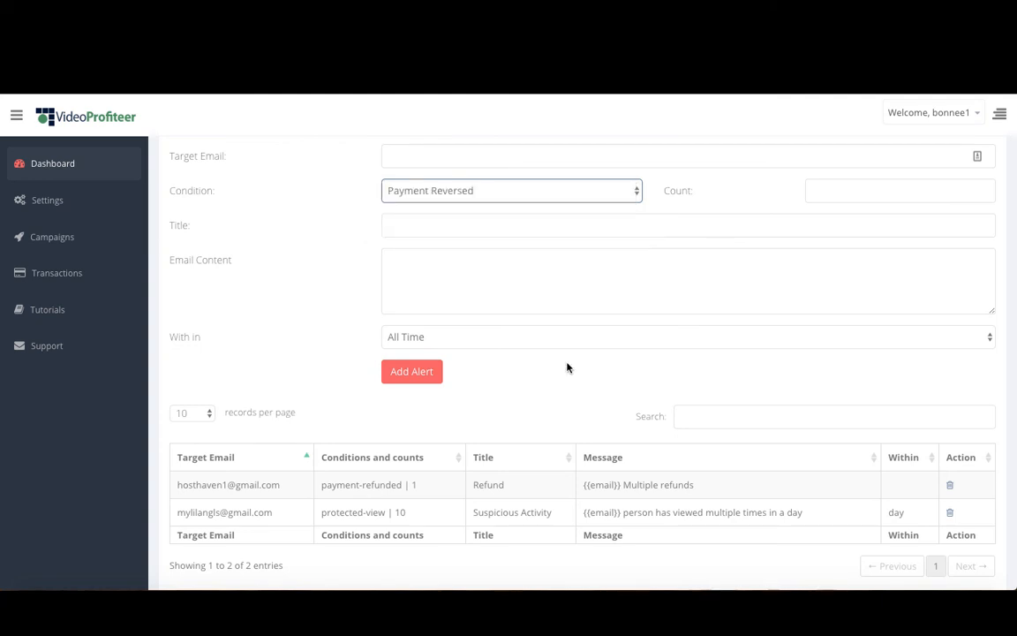